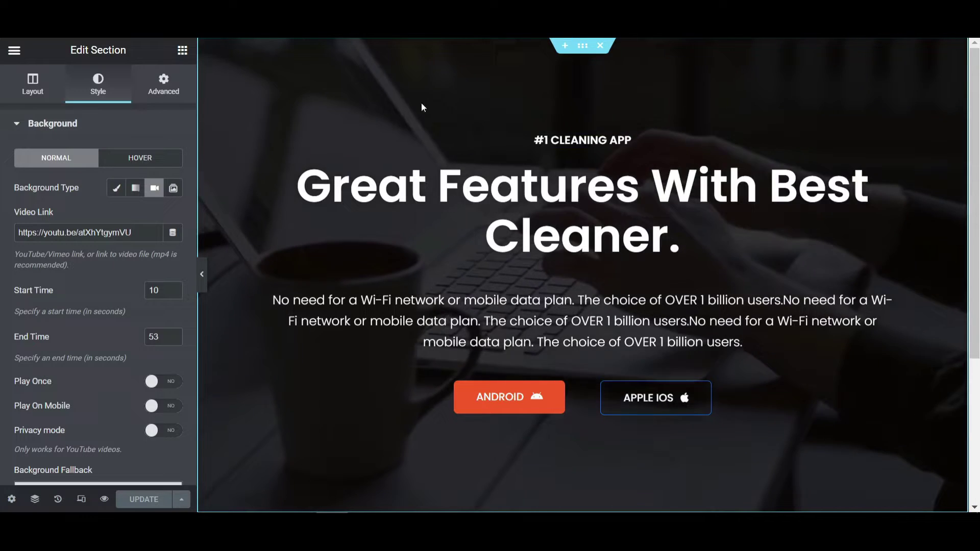
# - Delete the hero section's existing video link and save the page
pyautogui.moveTo(136, 233); pyautogui.dragTo(7, 235)
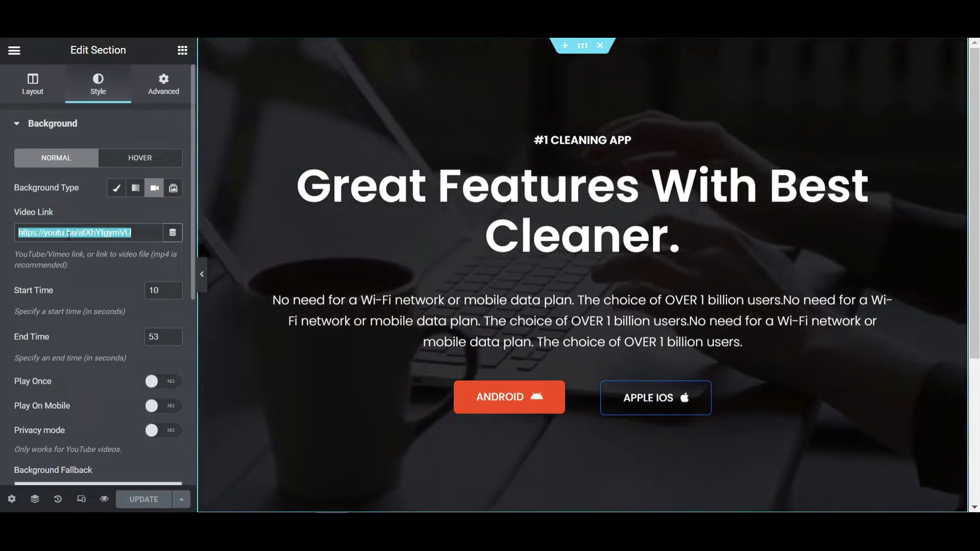
pyautogui.press('BackSpace')
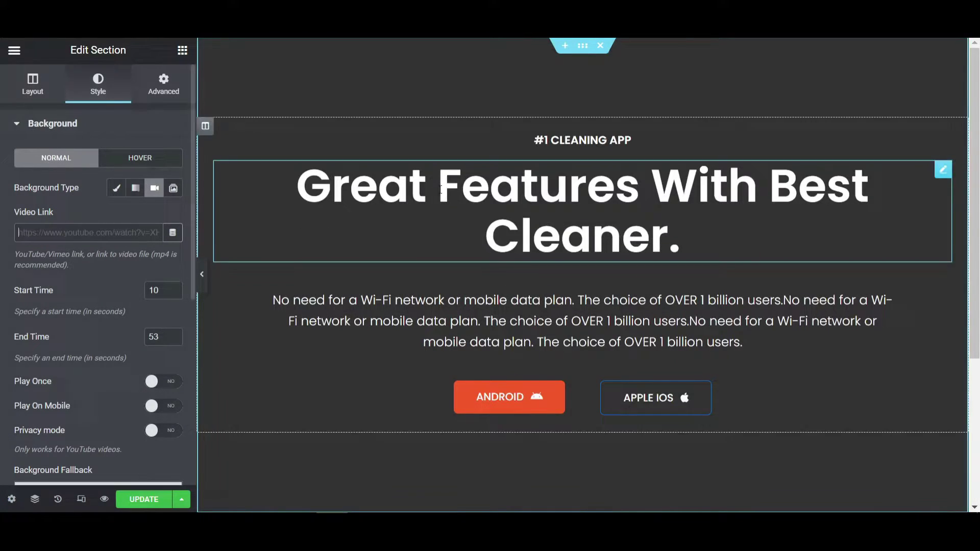
pyautogui.click(144, 499)
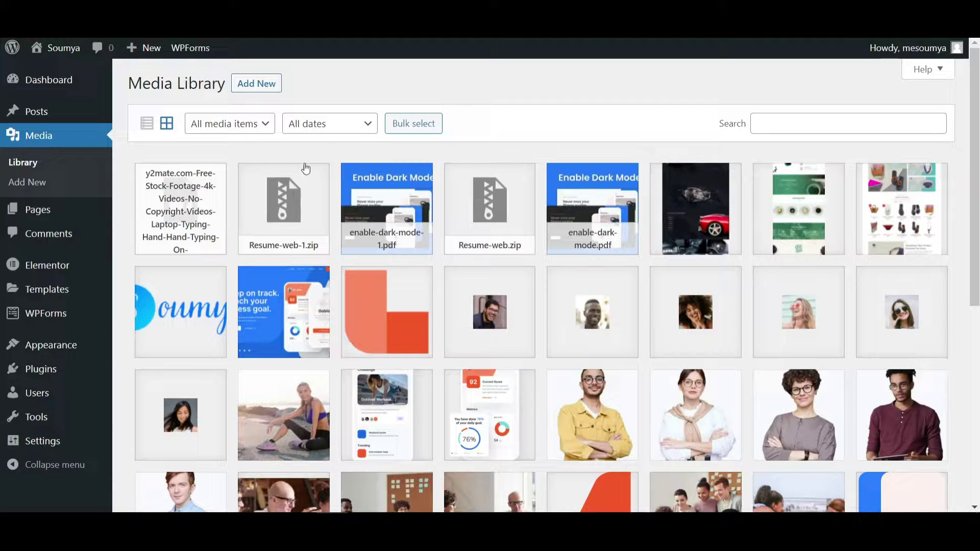
# - Copy the file URL of the uploaded laptop-typing MP4 from the Media Library
pyautogui.click(258, 84)
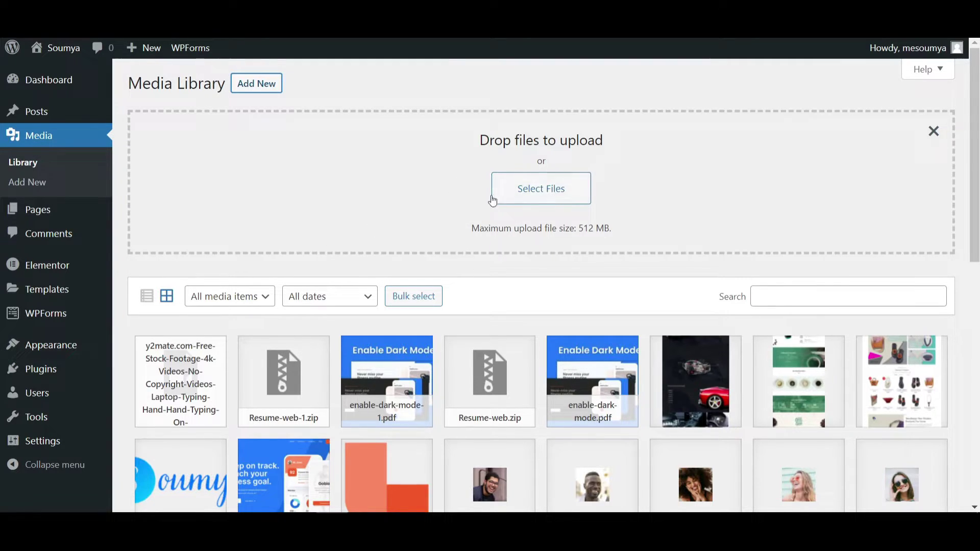
pyautogui.click(201, 388)
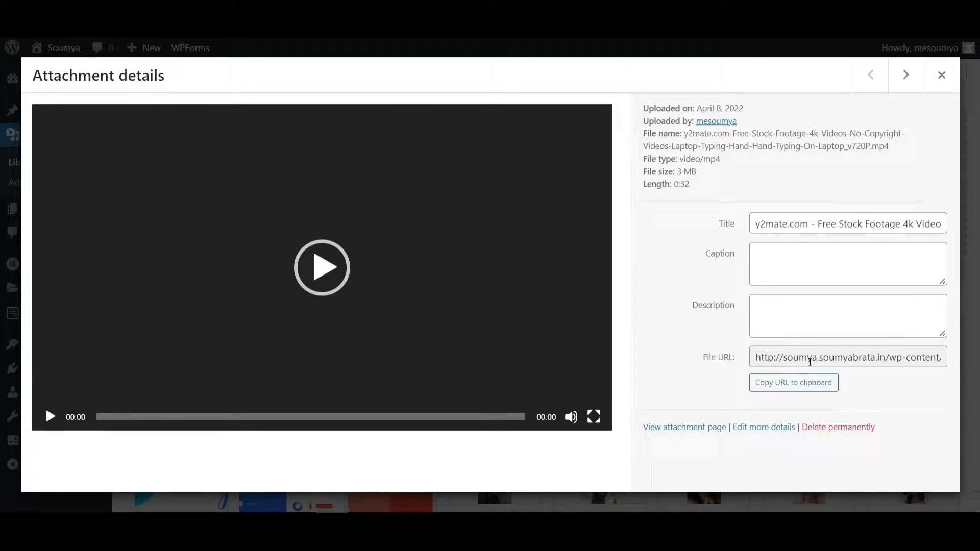
pyautogui.click(799, 389)
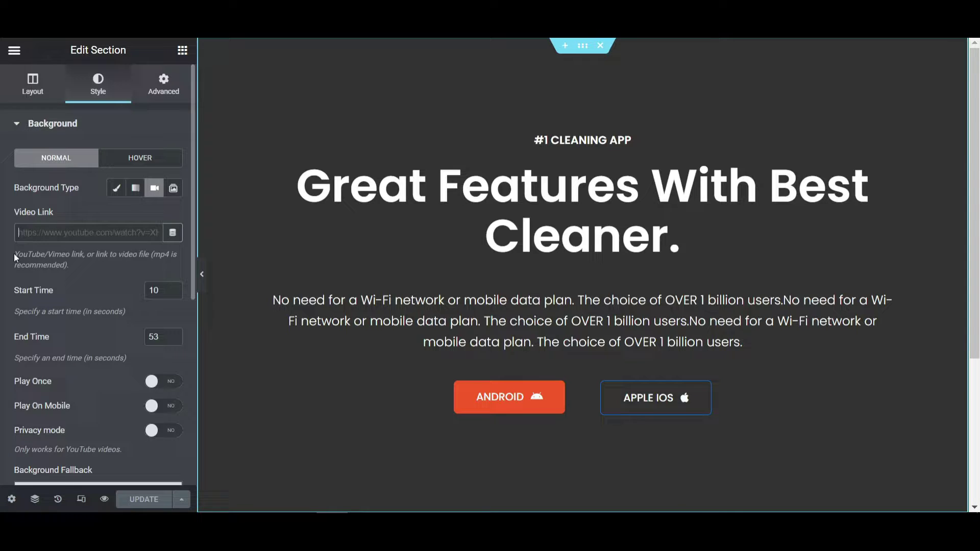
# - Deselect the stray help text in the Elementor panel
pyautogui.click(91, 266)
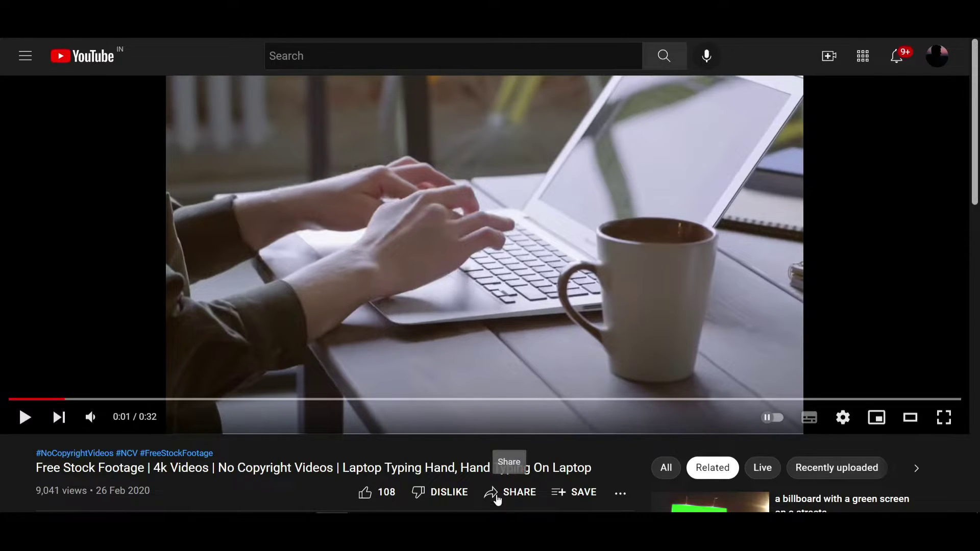
# - Copy the laptop-typing video's youtu.be share link from YouTube
pyautogui.click(508, 492)
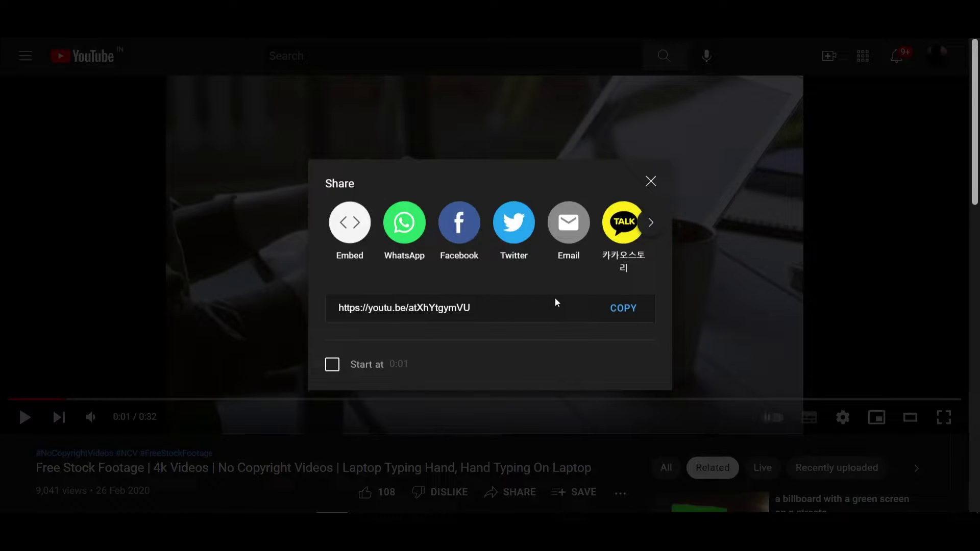
pyautogui.click(615, 311)
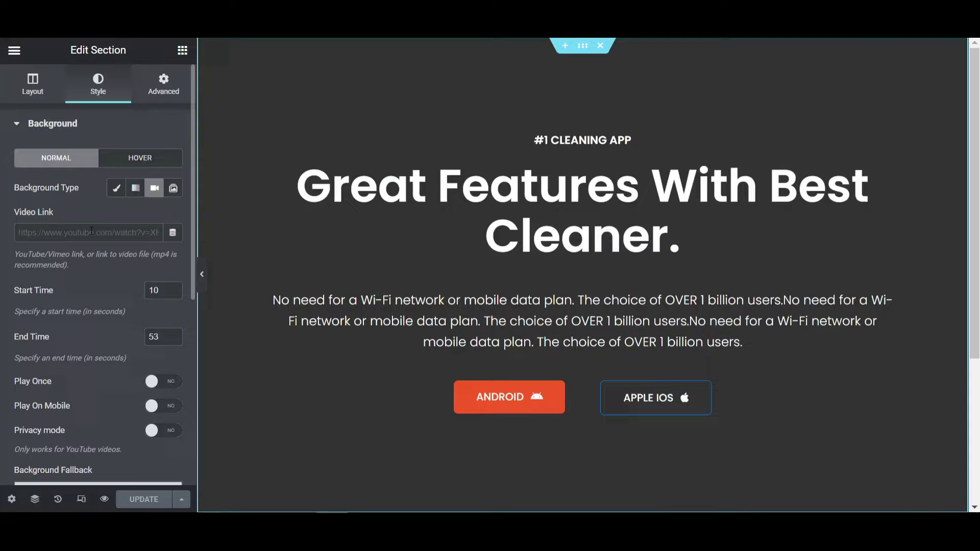
# - Paste the YouTube laptop-typing link into the hero's Video Link field
pyautogui.click(92, 231)
pyautogui.hotkey('ctrl', 'v')
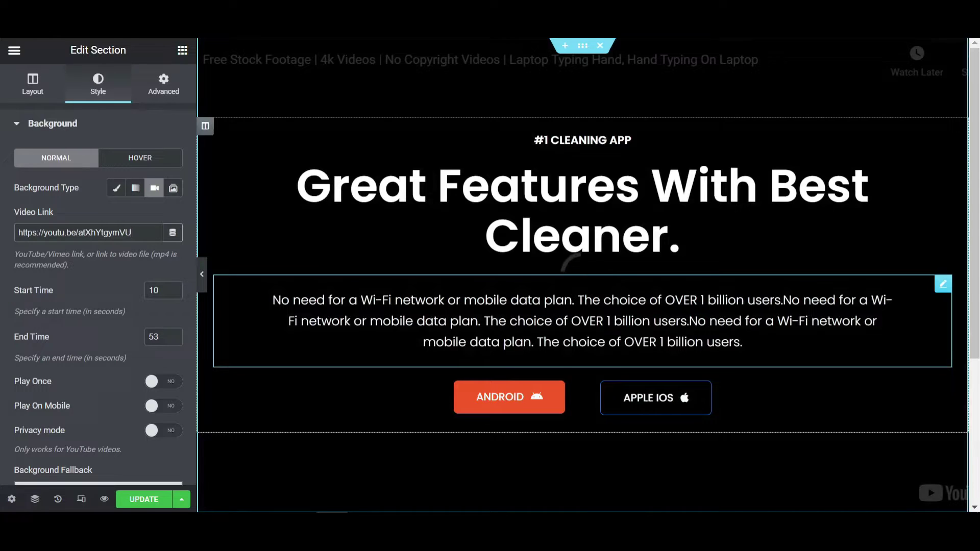
pyautogui.scroll(-5, 63, 445)
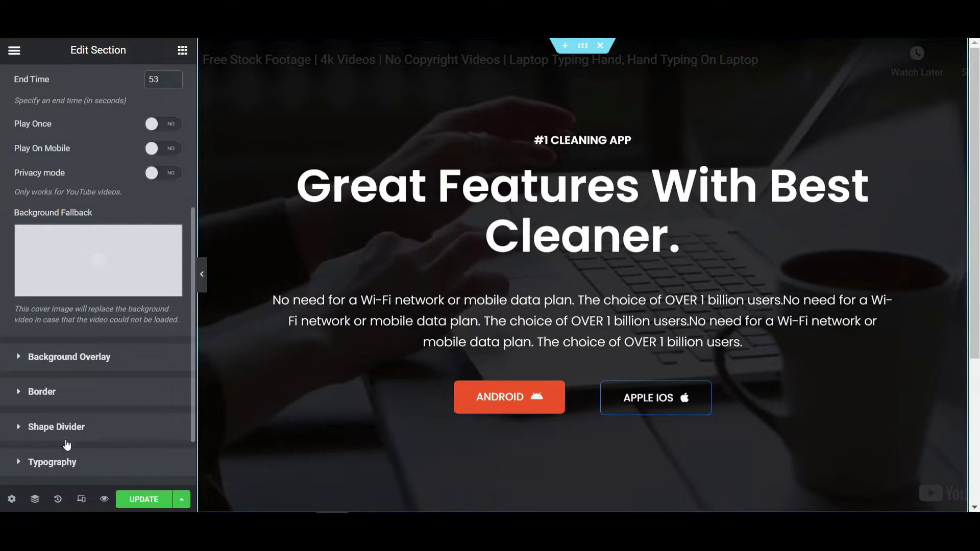
pyautogui.scroll(5, 67, 442)
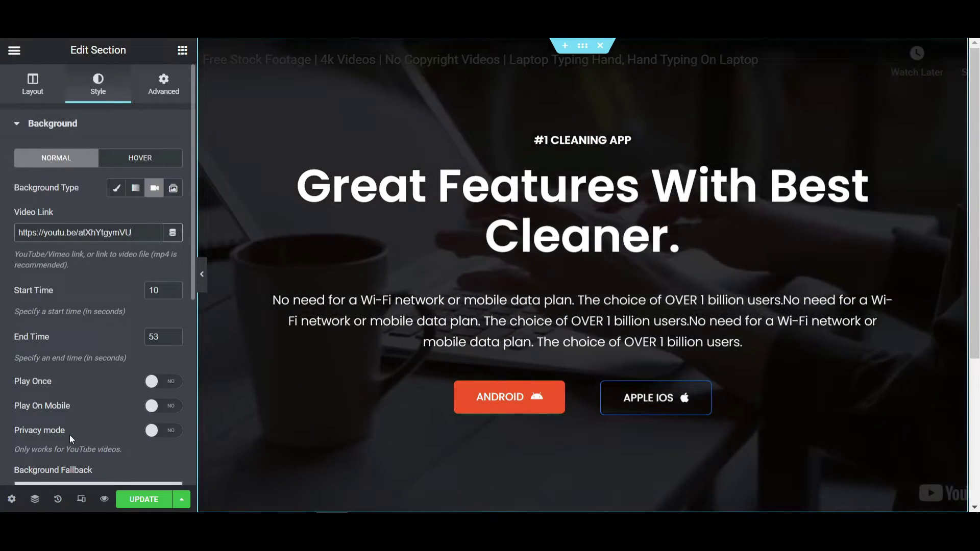
pyautogui.scroll(-5, 87, 430)
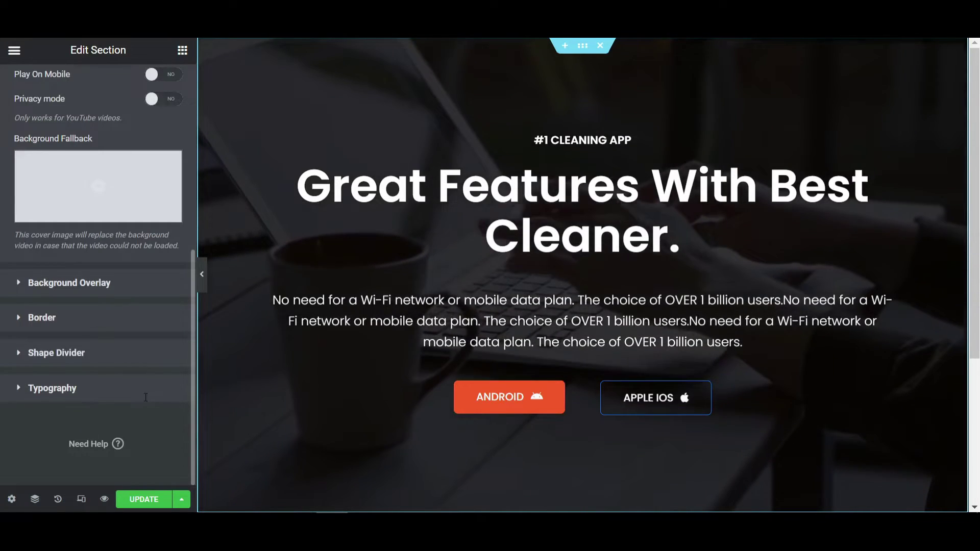
# - Clear the background overlay colour so the video shows bright
pyautogui.click(107, 284)
pyautogui.click(172, 252)
pyautogui.click(205, 280)
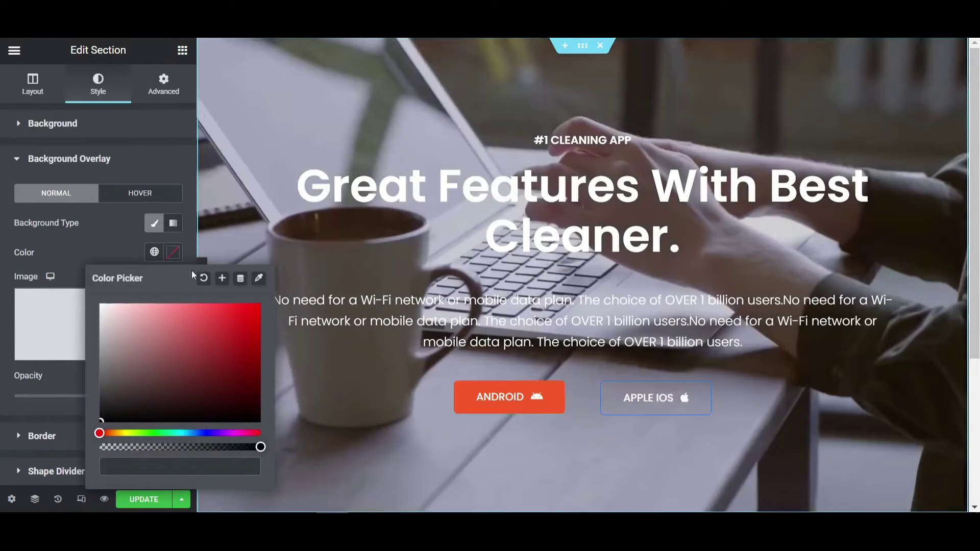
pyautogui.click(99, 266)
pyautogui.click(138, 506)
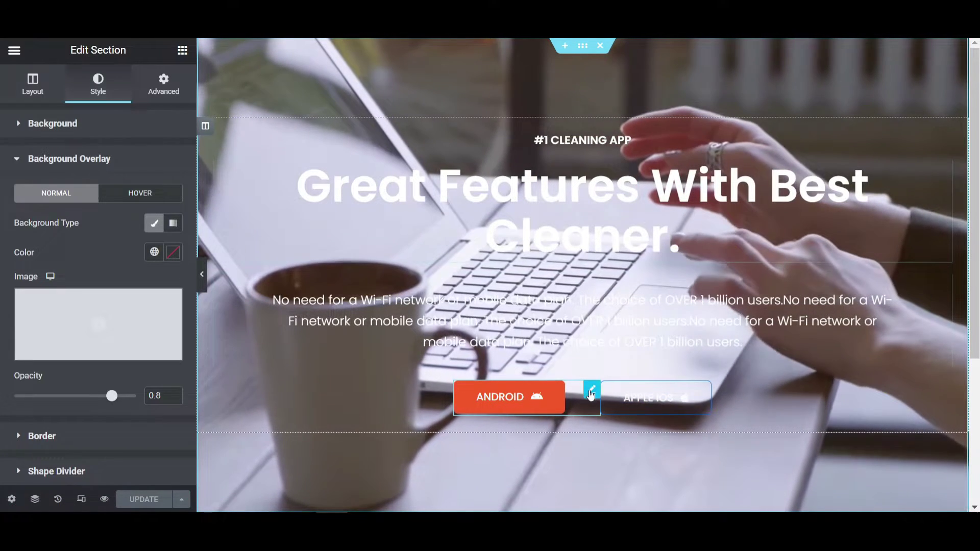
pyautogui.click(109, 158)
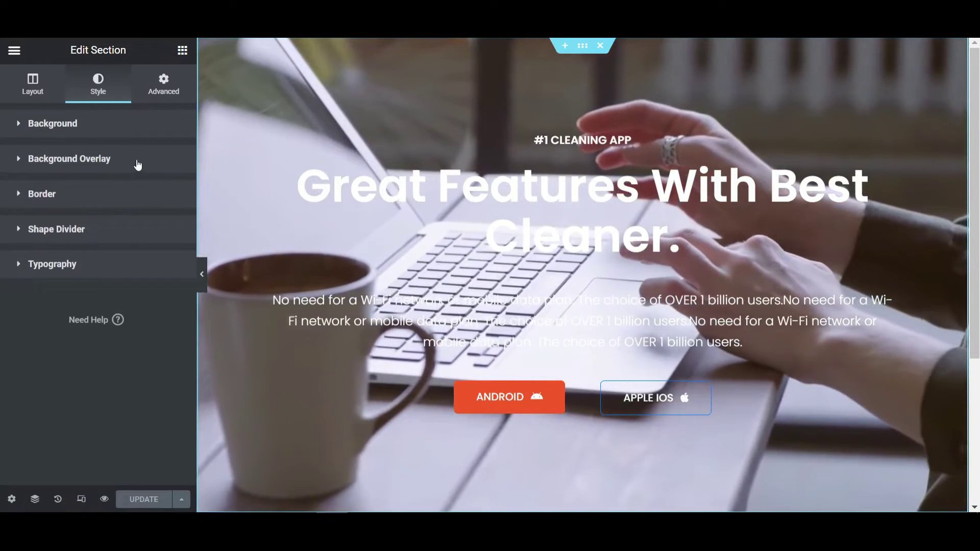
# - Try a bright blue background overlay with higher opacity
pyautogui.click(114, 162)
pyautogui.click(173, 255)
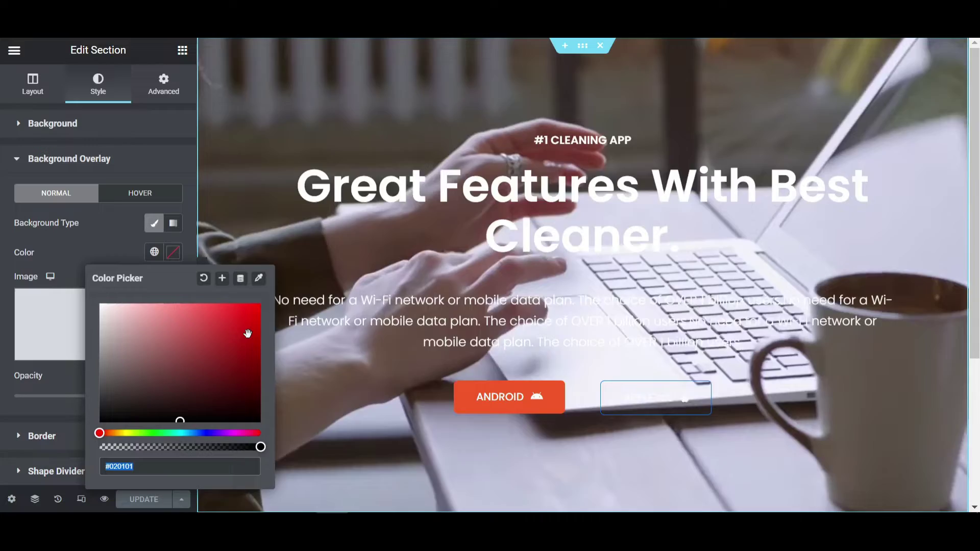
pyautogui.moveTo(509, 398)
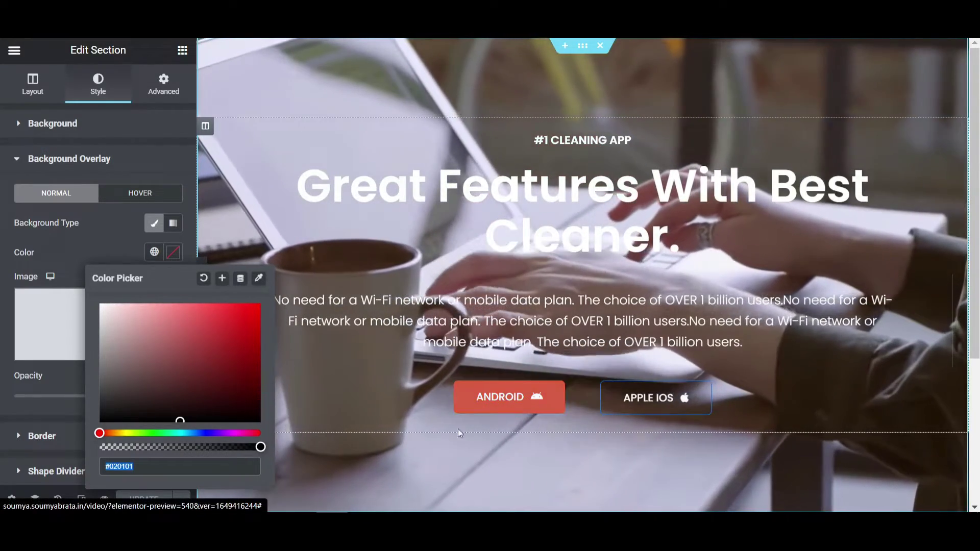
pyautogui.click(193, 434)
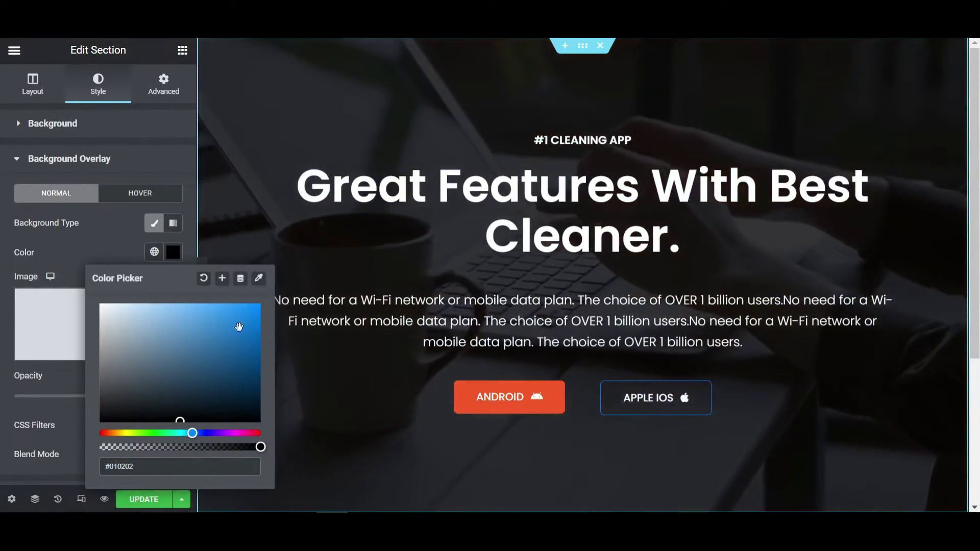
pyautogui.moveTo(241, 324); pyautogui.dragTo(262, 302)
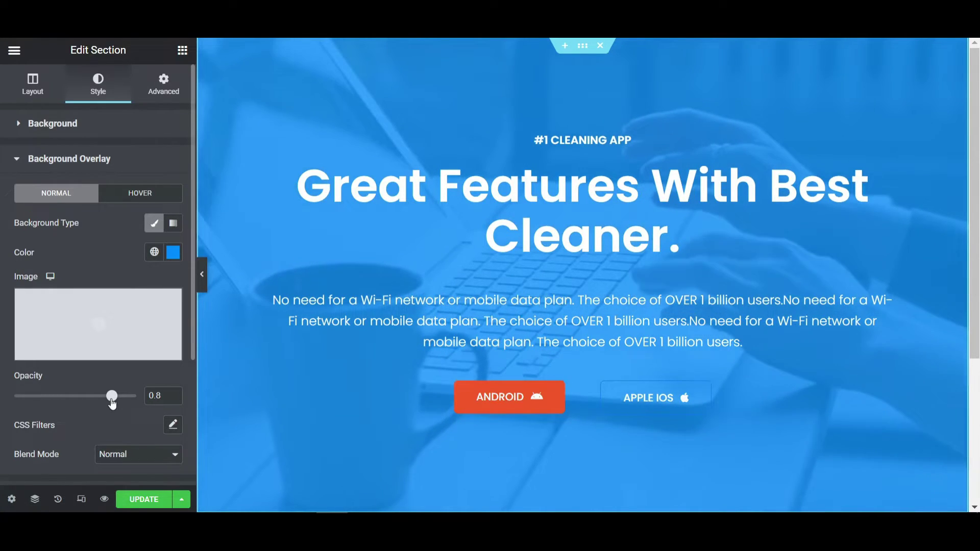
pyautogui.moveTo(117, 397)
pyautogui.mouseDown()
pyautogui.moveTo(36, 397)
pyautogui.moveTo(136, 397)
pyautogui.moveTo(102, 397)
pyautogui.mouseUp()
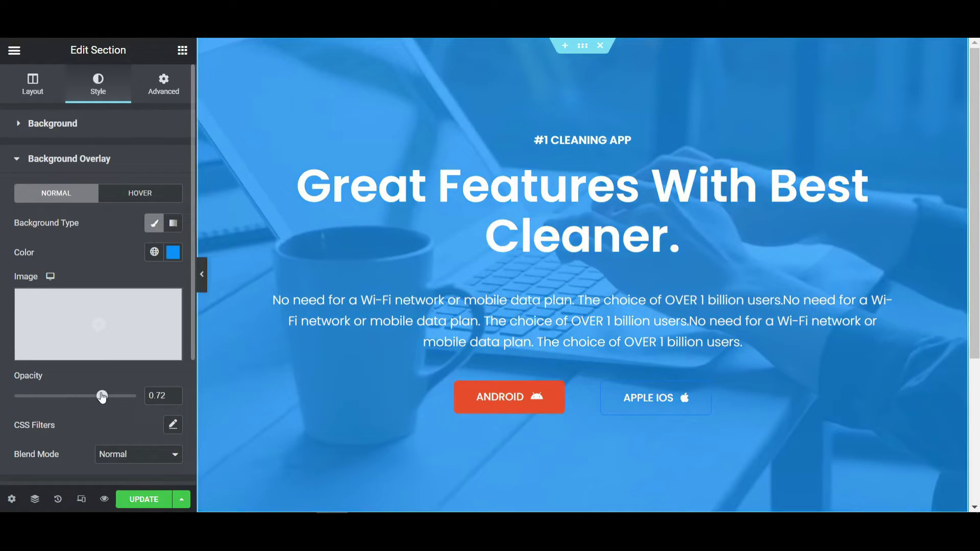
# - Set the overlay colour back to black at about 0.8 opacity
pyautogui.click(173, 252)
pyautogui.click(101, 420)
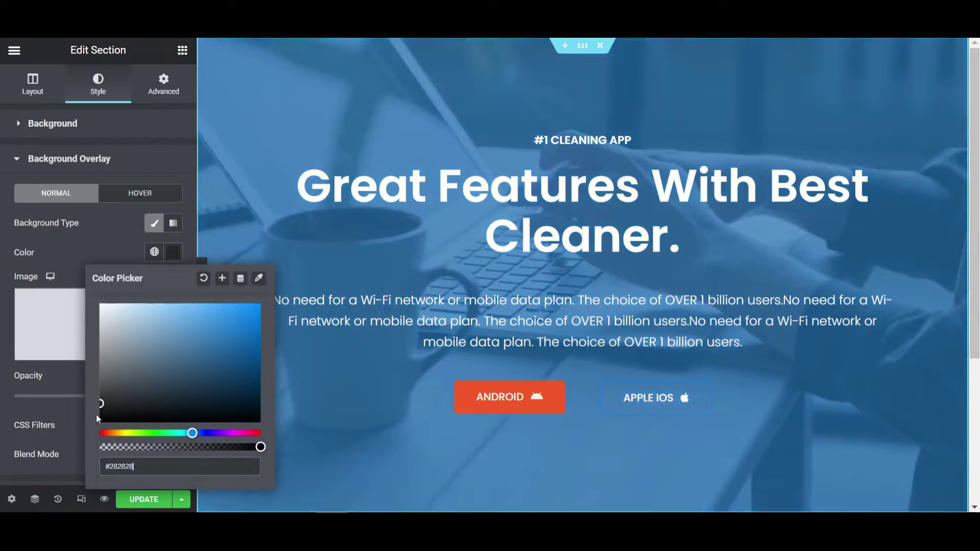
pyautogui.click(60, 453)
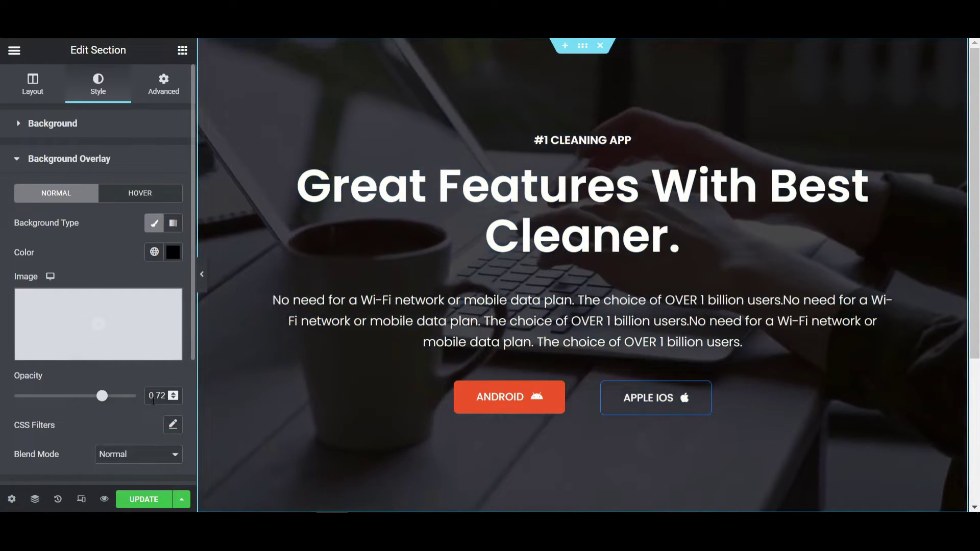
pyautogui.moveTo(102, 397); pyautogui.dragTo(113, 403)
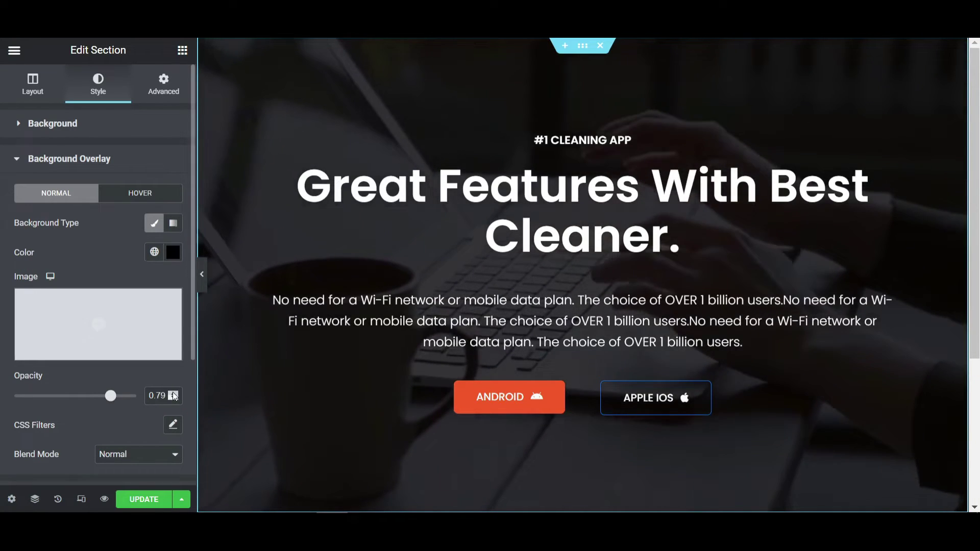
# - Set the overlay CSS filters to saturation 122 and hue 330
pyautogui.scroll(-3, 100, 437)
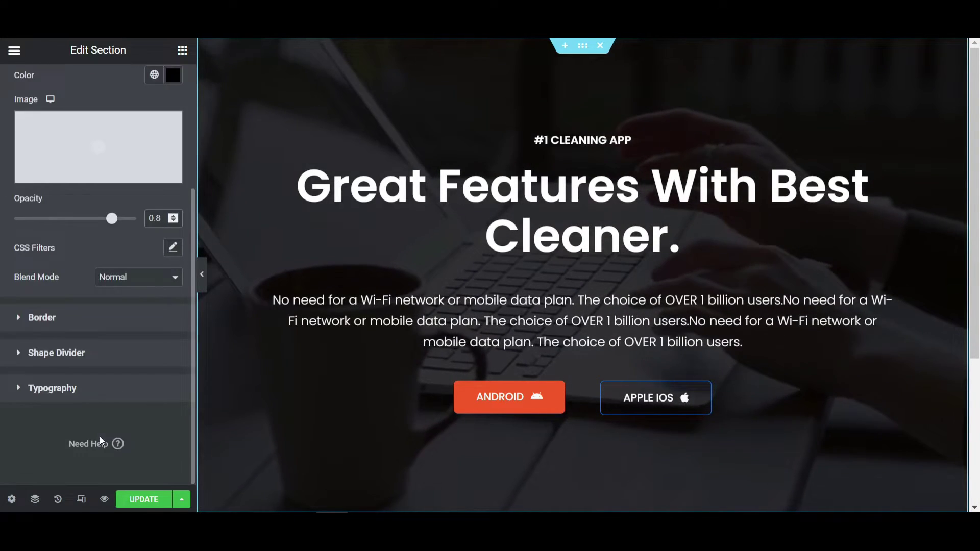
pyautogui.click(173, 248)
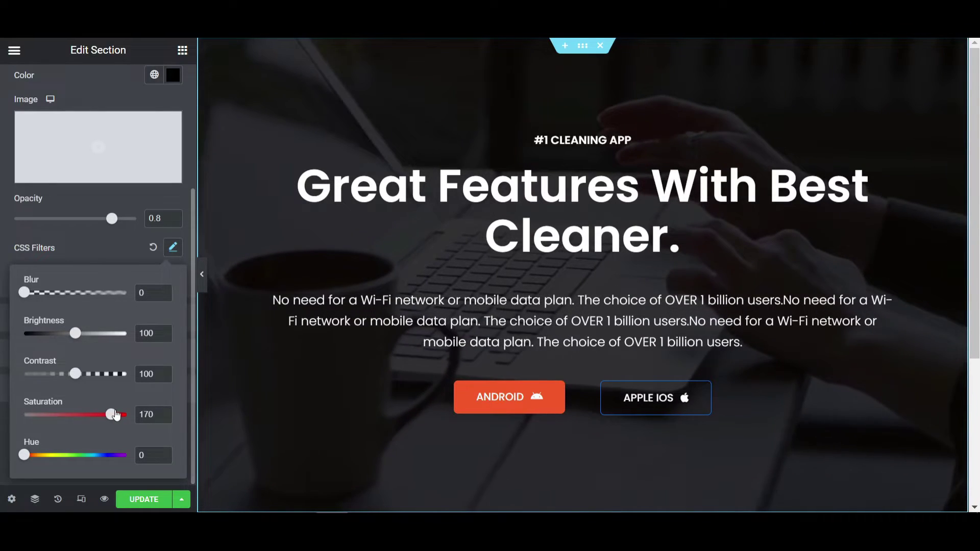
pyautogui.moveTo(128, 415); pyautogui.dragTo(88, 415)
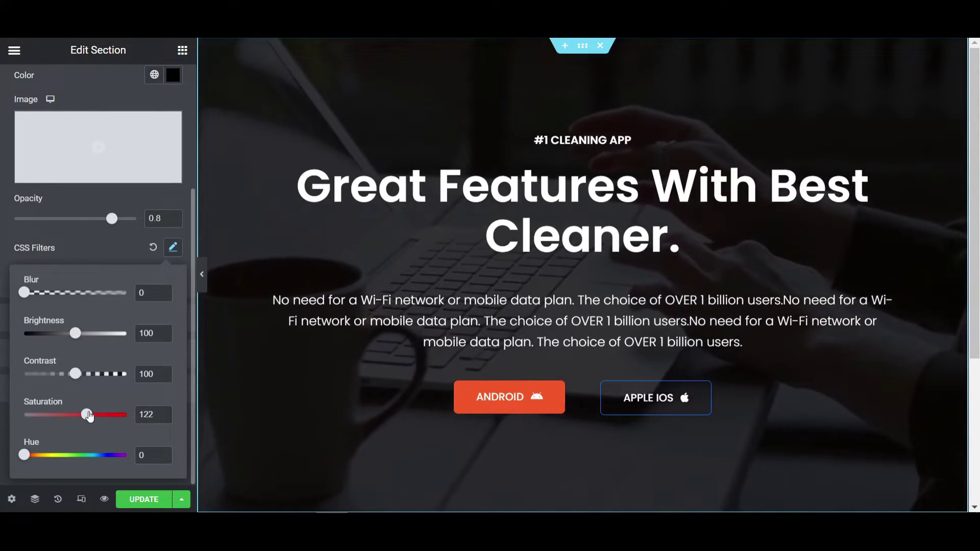
pyautogui.moveTo(24, 455); pyautogui.dragTo(118, 456)
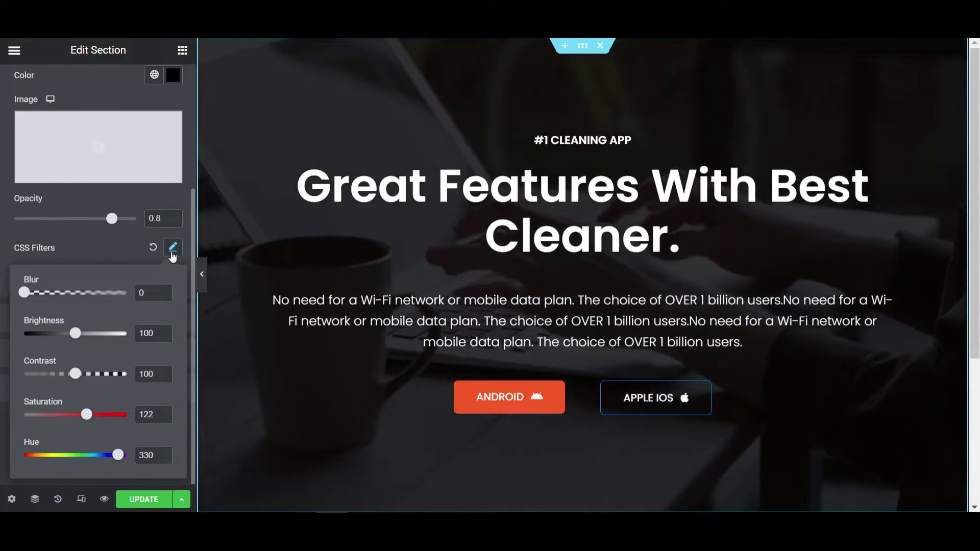
pyautogui.click(97, 250)
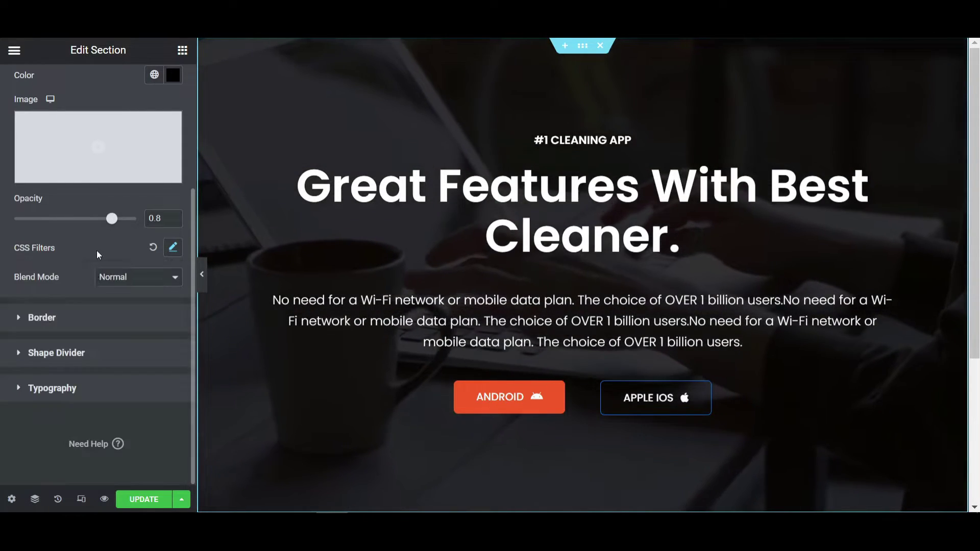
pyautogui.scroll(3, 95, 265)
# - Change the background video's end time from 53 to 33 seconds
pyautogui.click(61, 123)
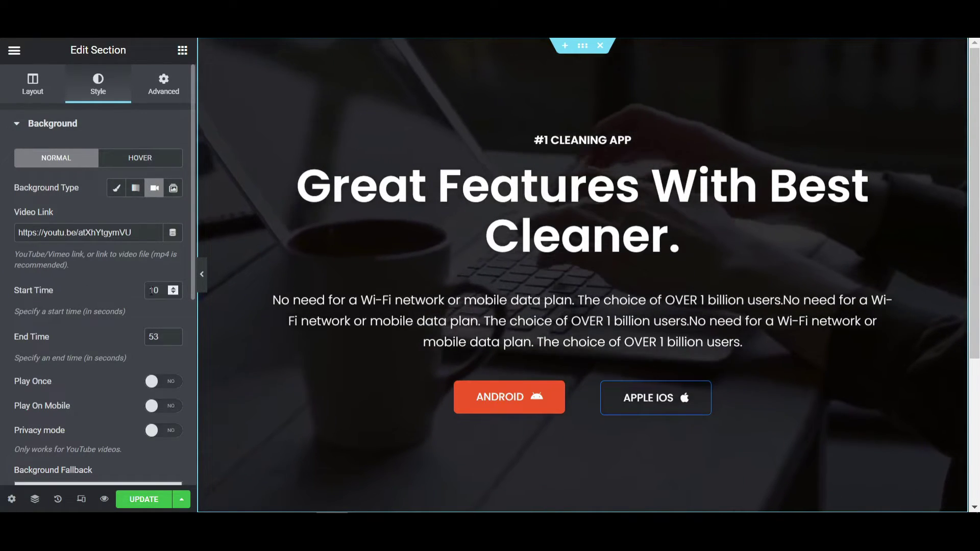
pyautogui.doubleClick(153, 337)
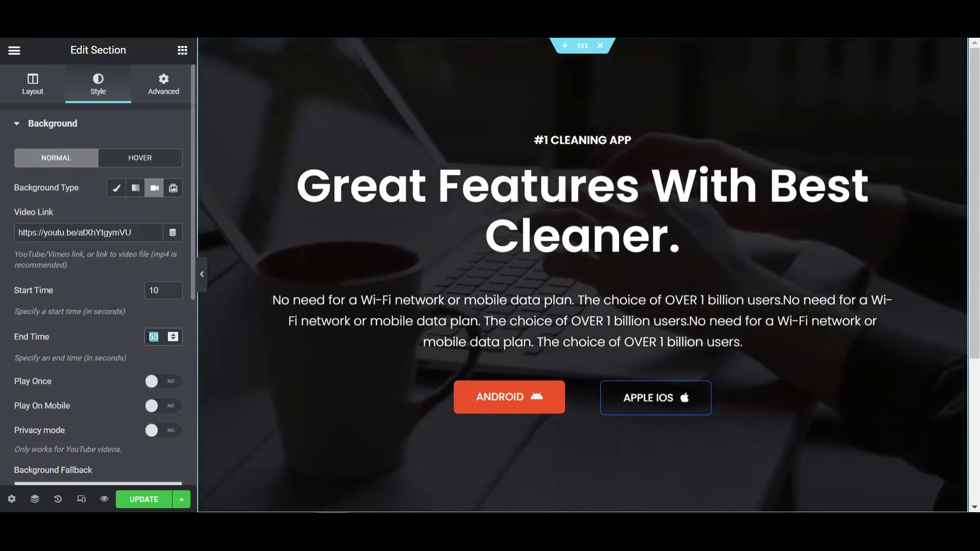
pyautogui.write('33')
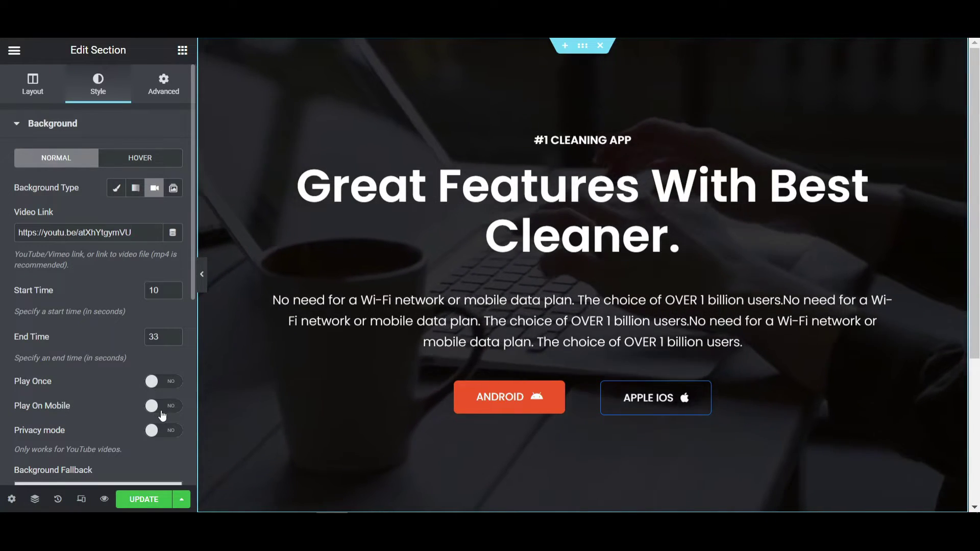
# - Switch the responsive preview to mobile width and select the main heading
pyautogui.click(80, 501)
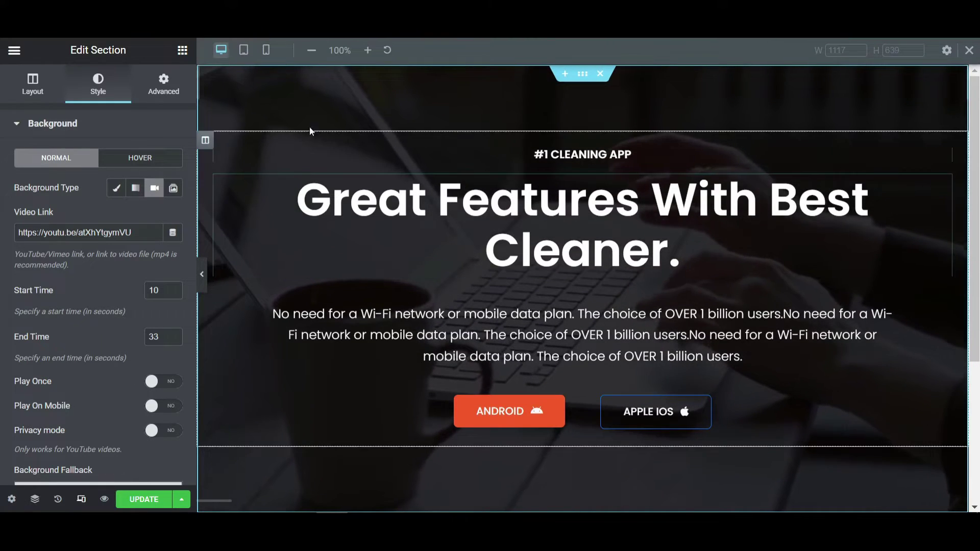
pyautogui.click(244, 53)
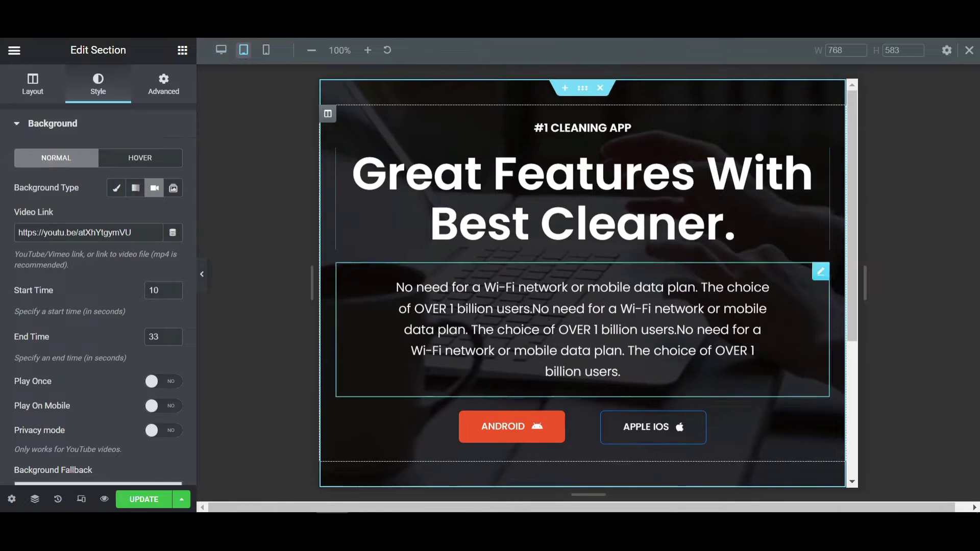
pyautogui.click(266, 51)
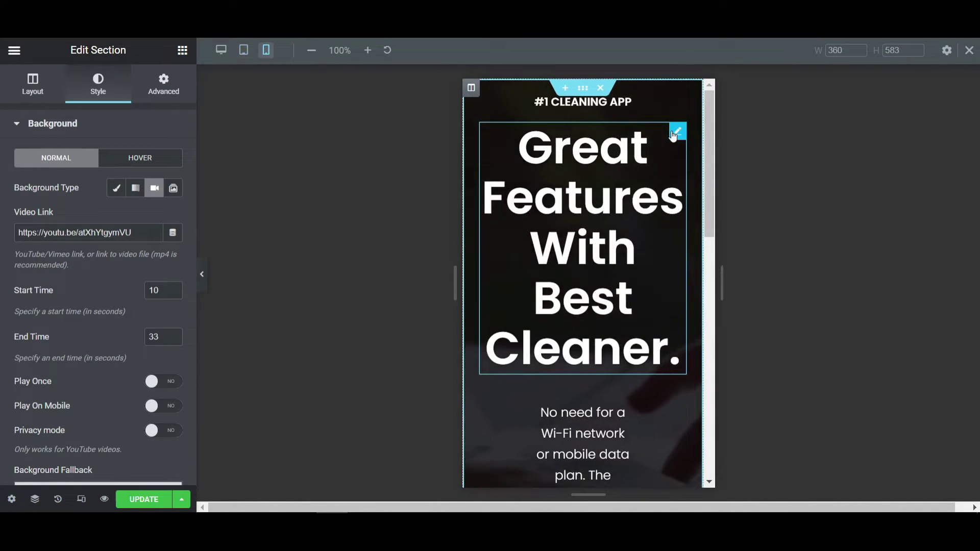
pyautogui.click(677, 132)
# - On mobile, shrink the heading to size 30 and pad the description 20 px all round
pyautogui.click(174, 187)
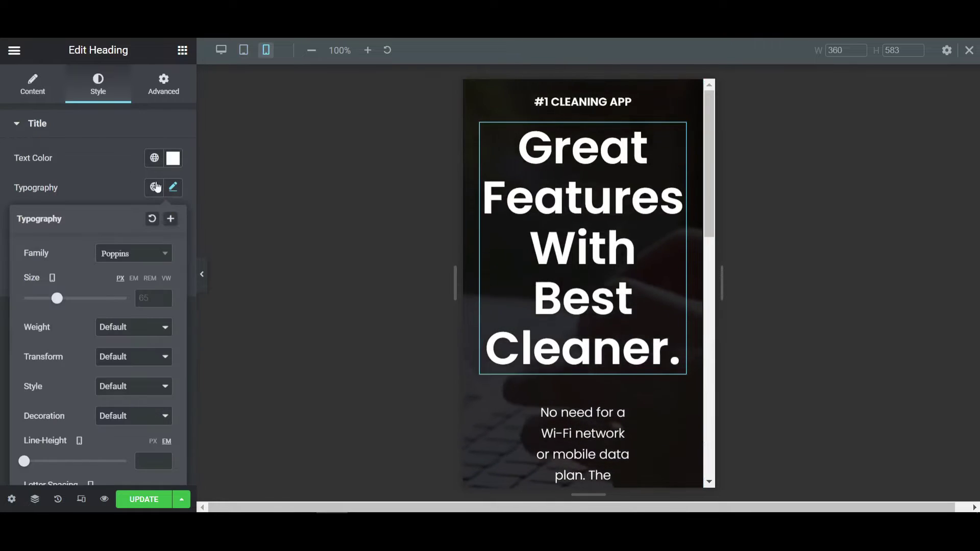
pyautogui.moveTo(56, 299); pyautogui.dragTo(38, 298)
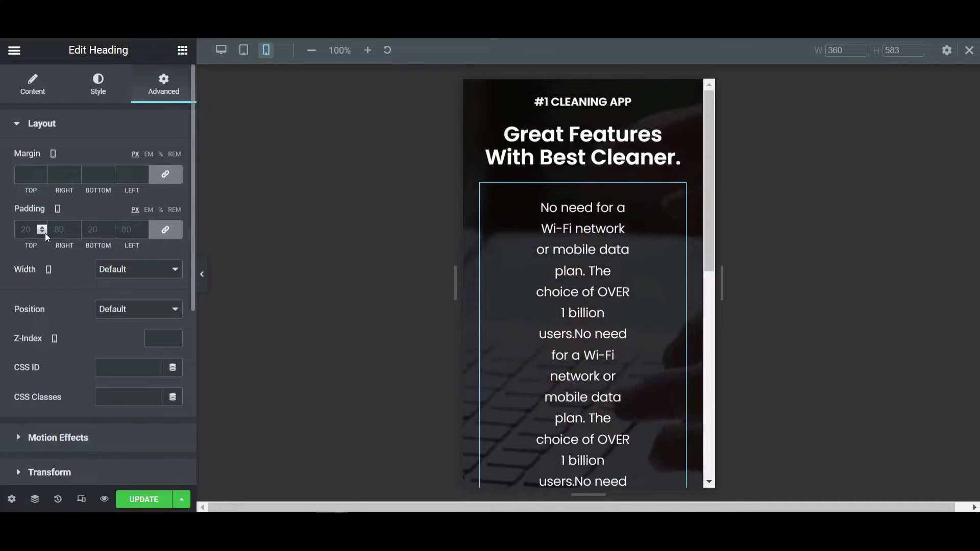
pyautogui.click(128, 232)
pyautogui.write('0')
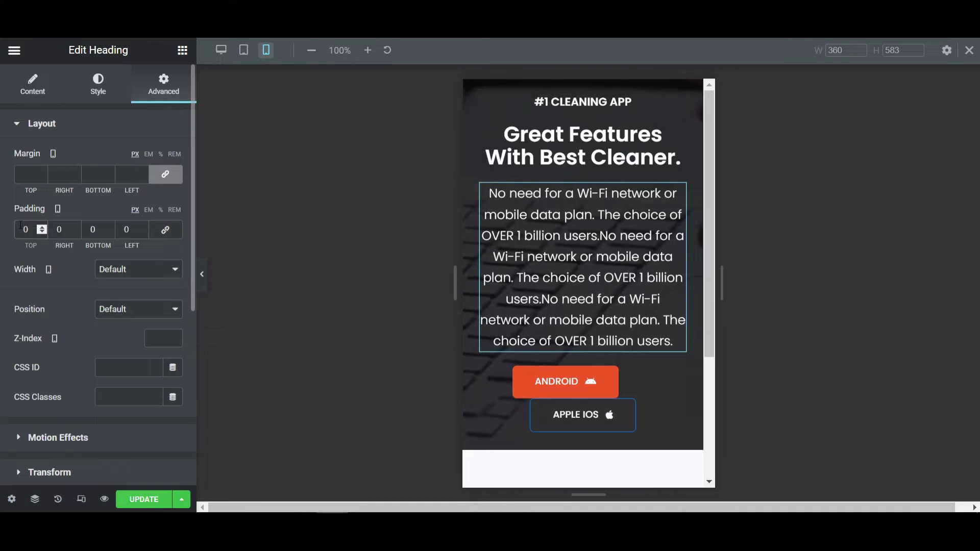
pyautogui.write('2')
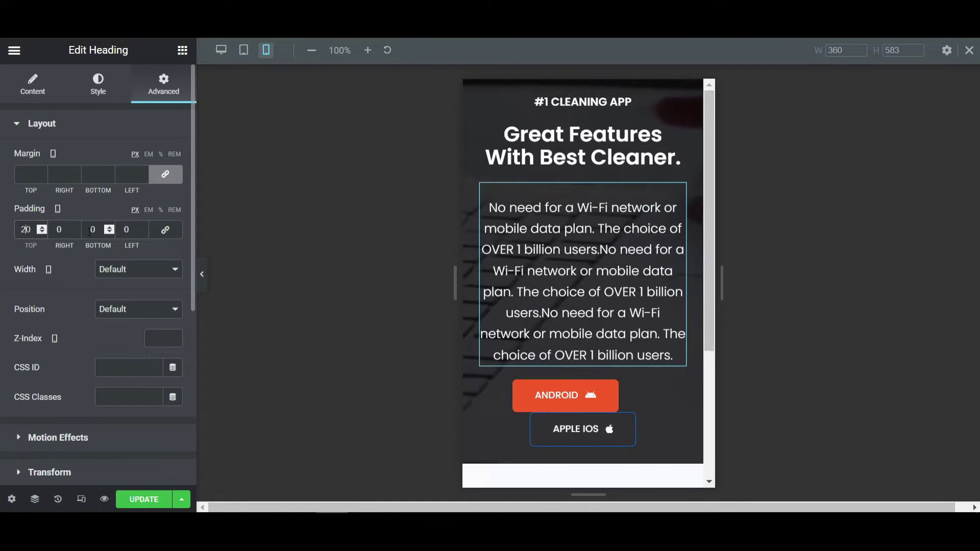
pyautogui.click(90, 231)
pyautogui.write('2')
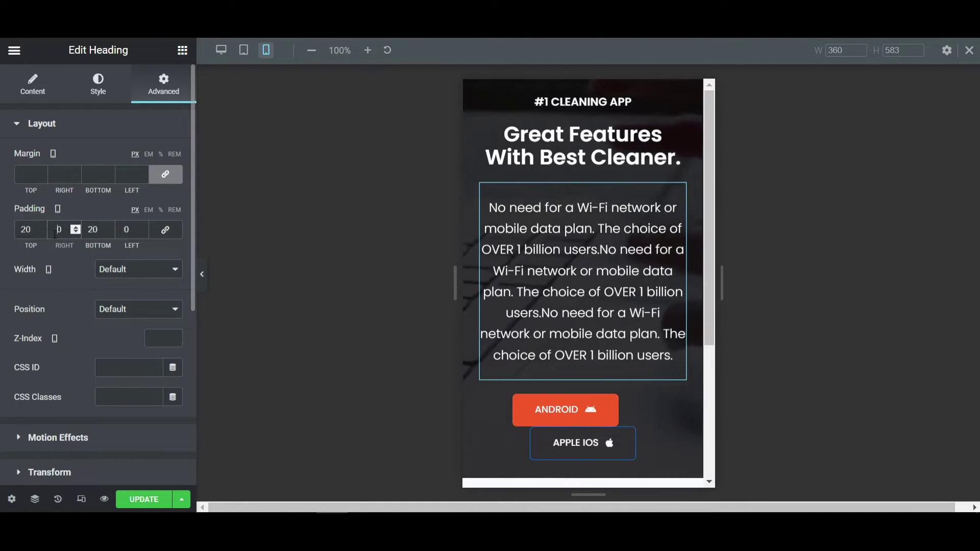
pyautogui.write('2')
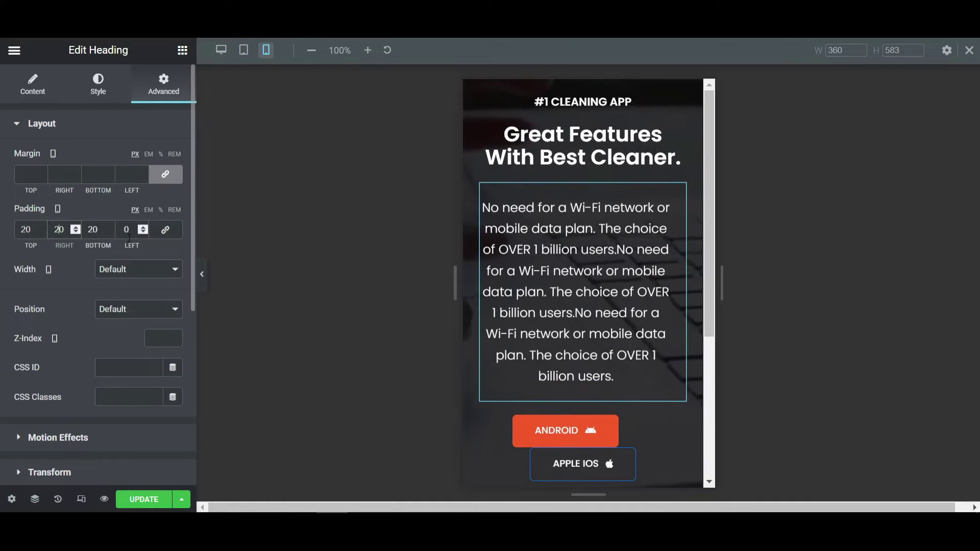
pyautogui.write('2')
pyautogui.scroll(-3, 568, 306)
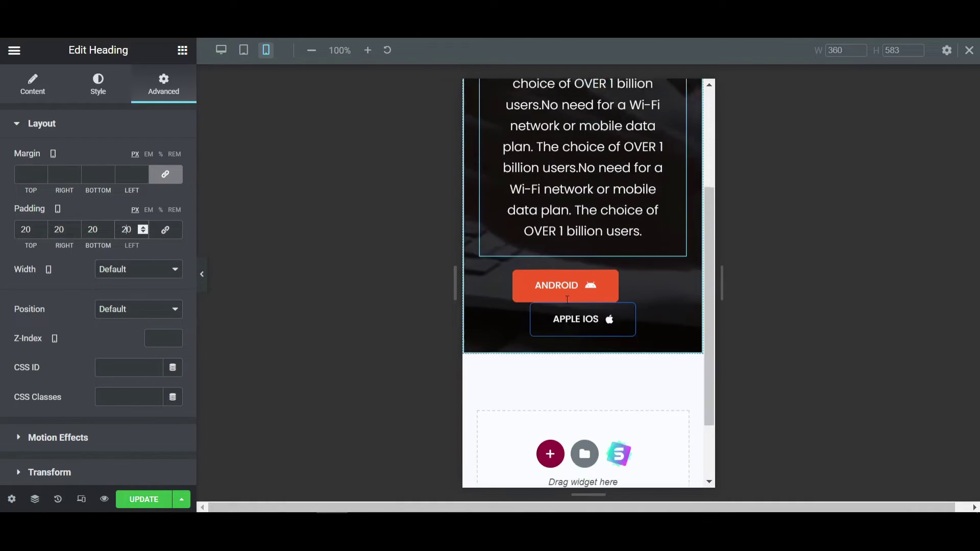
pyautogui.scroll(3, 568, 306)
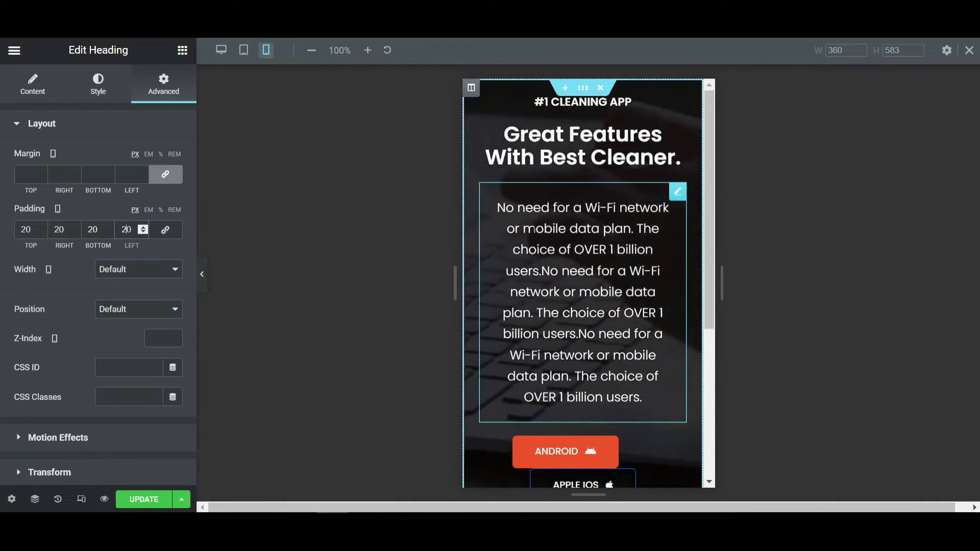
pyautogui.click(99, 86)
pyautogui.click(151, 93)
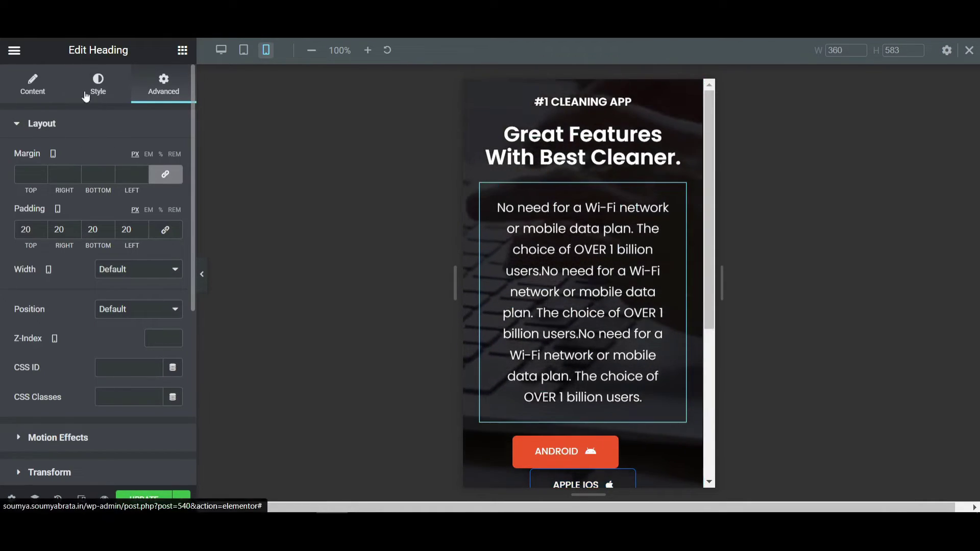
# - Select the hero section and leave its background video's Play On Mobile switched off
pyautogui.click(98, 85)
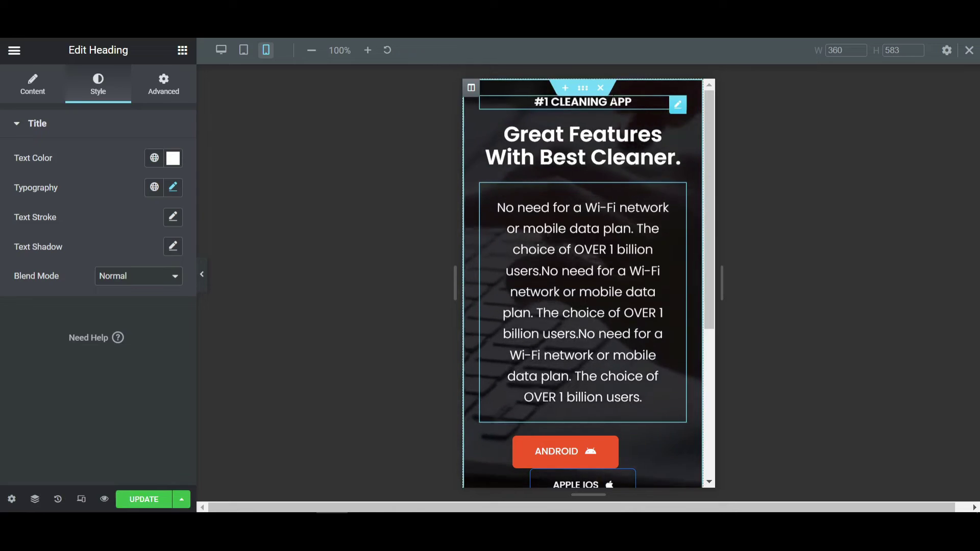
pyautogui.click(471, 87)
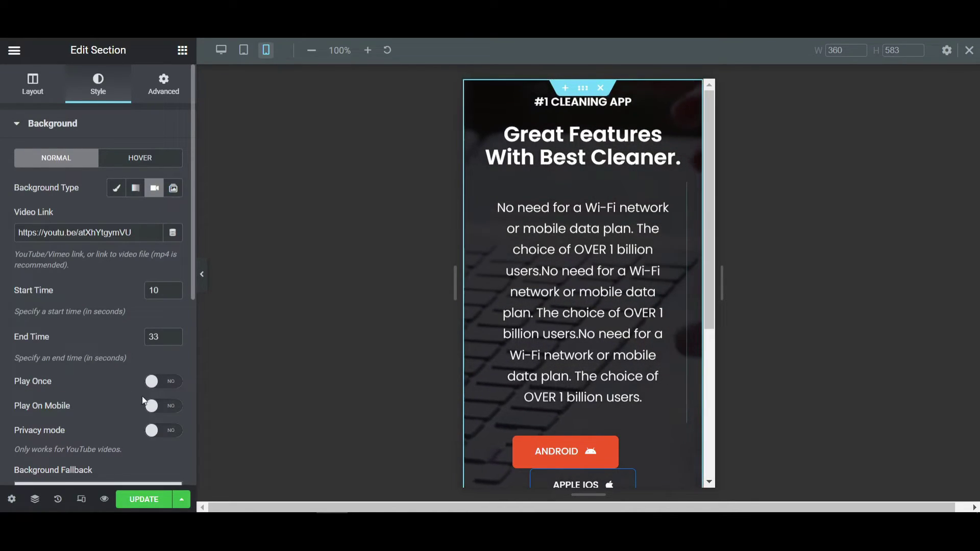
pyautogui.click(152, 407)
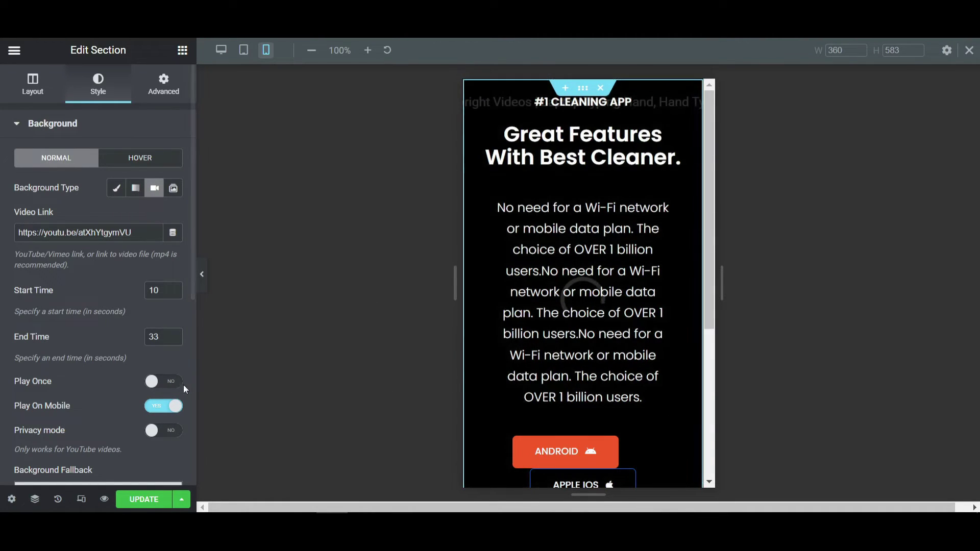
pyautogui.click(176, 406)
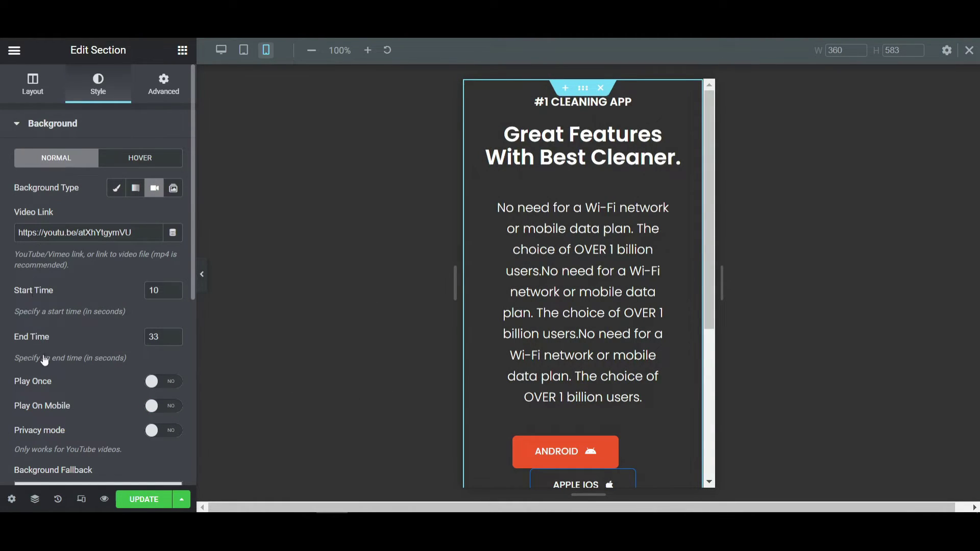
pyautogui.scroll(-5, 45, 361)
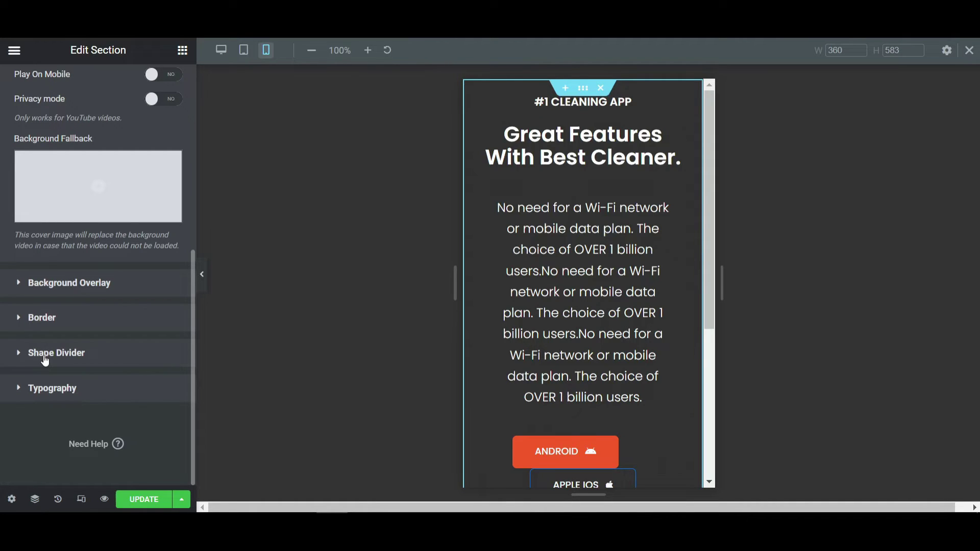
# - Return to desktop width and reopen the hero's Background Overlay and video Background settings
pyautogui.click(221, 50)
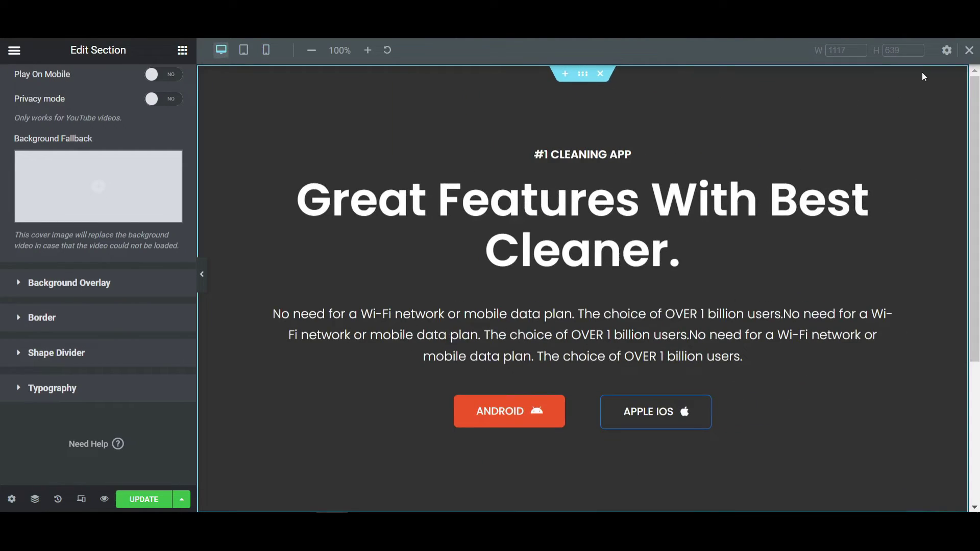
pyautogui.click(969, 53)
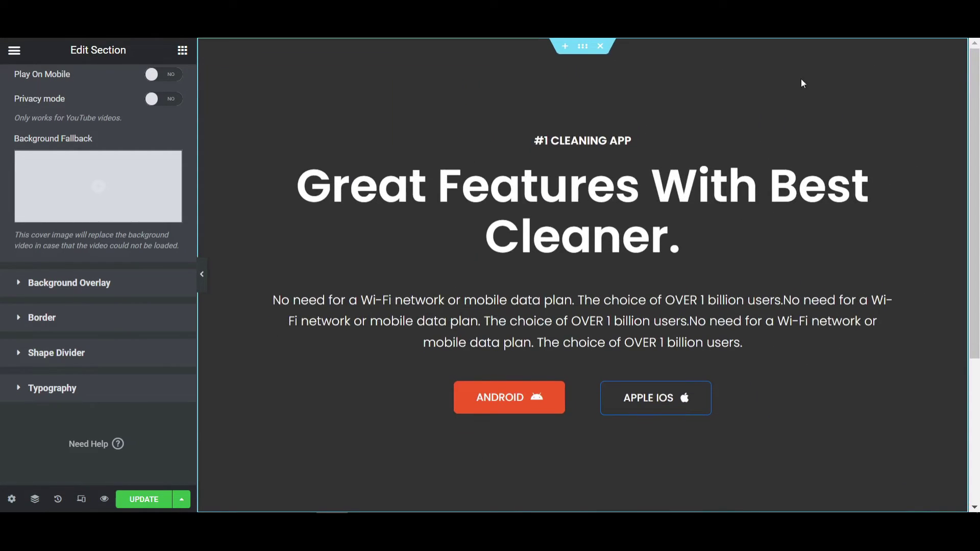
pyautogui.click(91, 288)
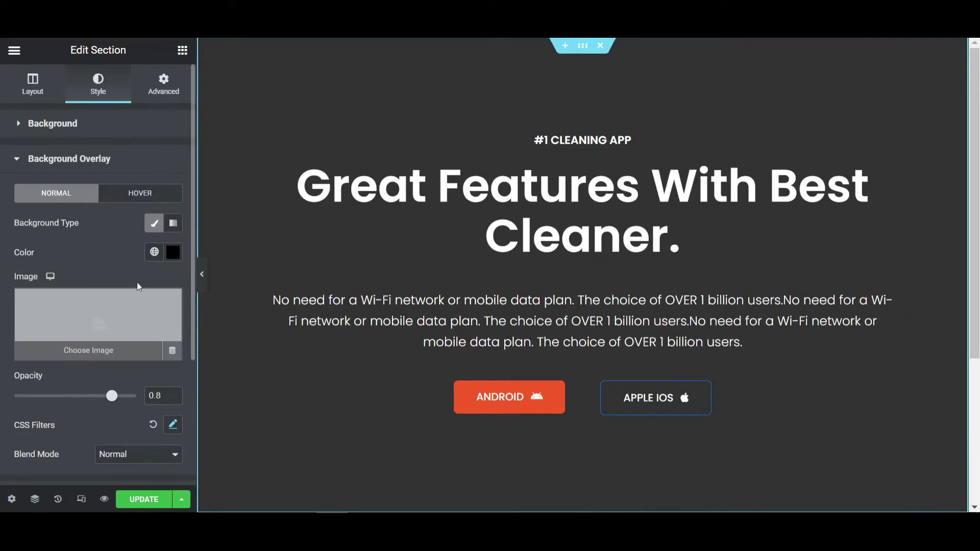
pyautogui.click(79, 133)
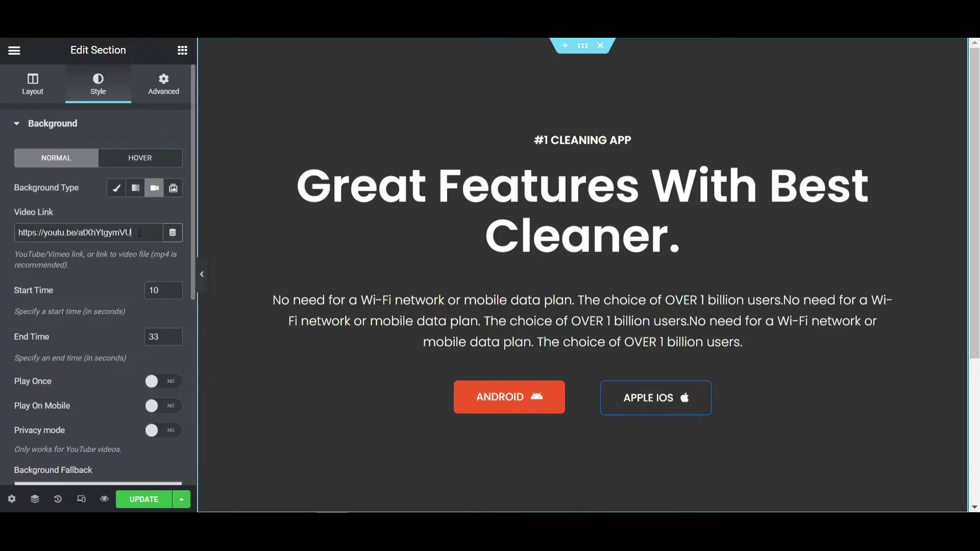
# - Paste the YouTube address into the Video Link field to reload the preview
pyautogui.hotkey('ctrl', 'v')
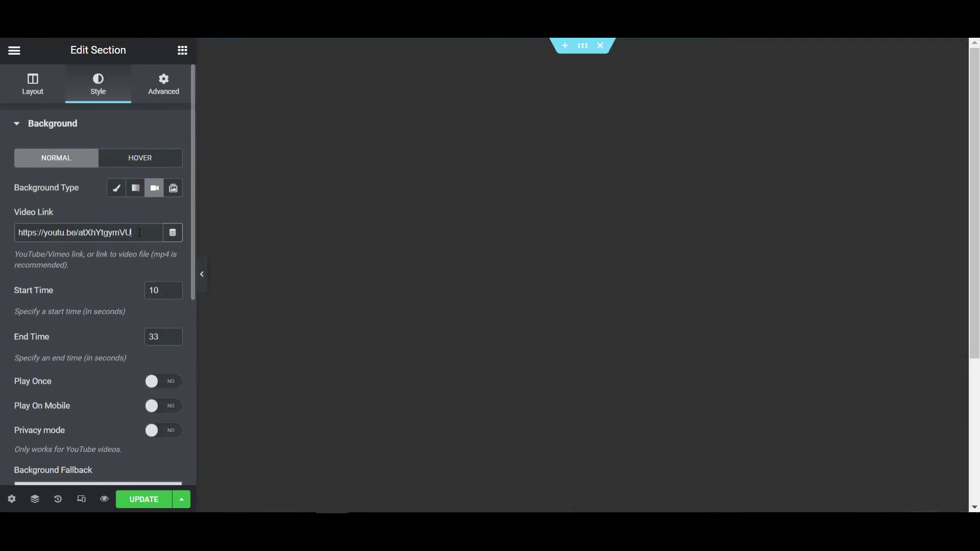